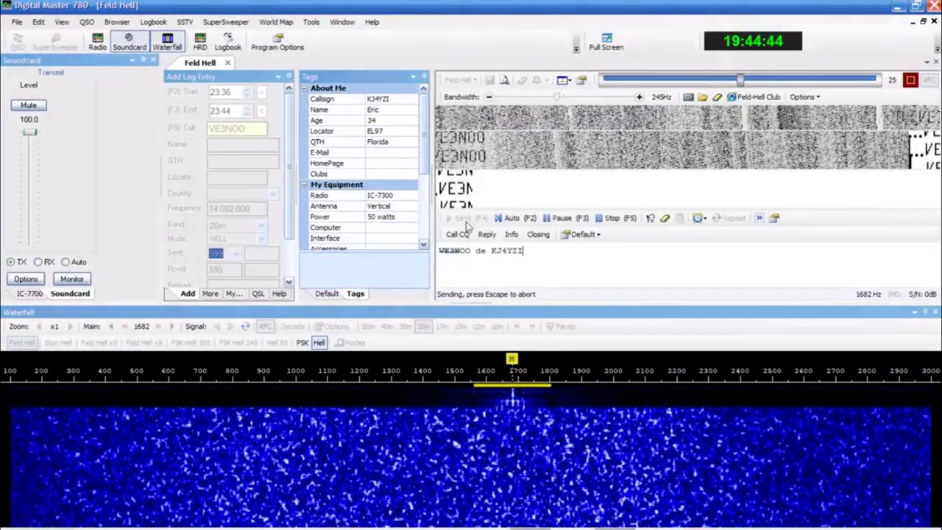
Transmit the Feld Hell reply with the calling station's callsign followed by my own
click(505, 254)
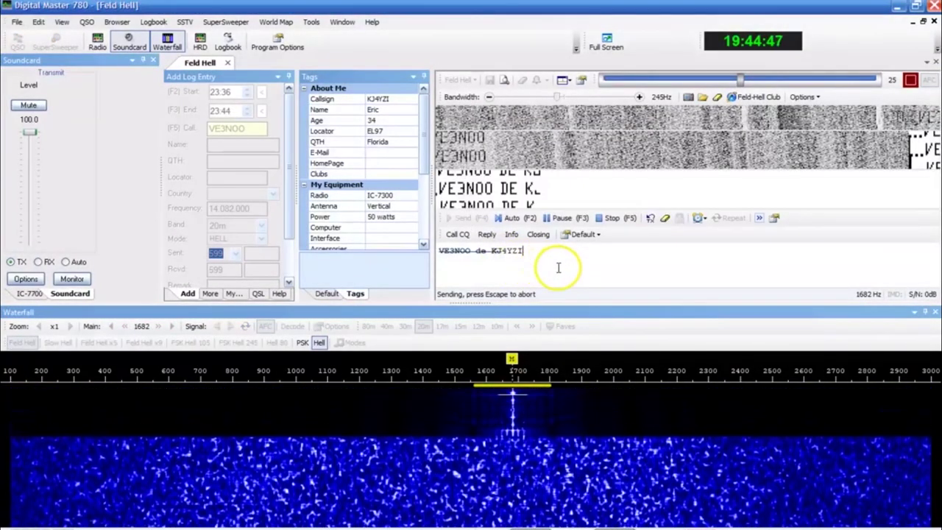
Stop transmitting after the callsigns, then enter 'de' followed by my own callsign
click(612, 218)
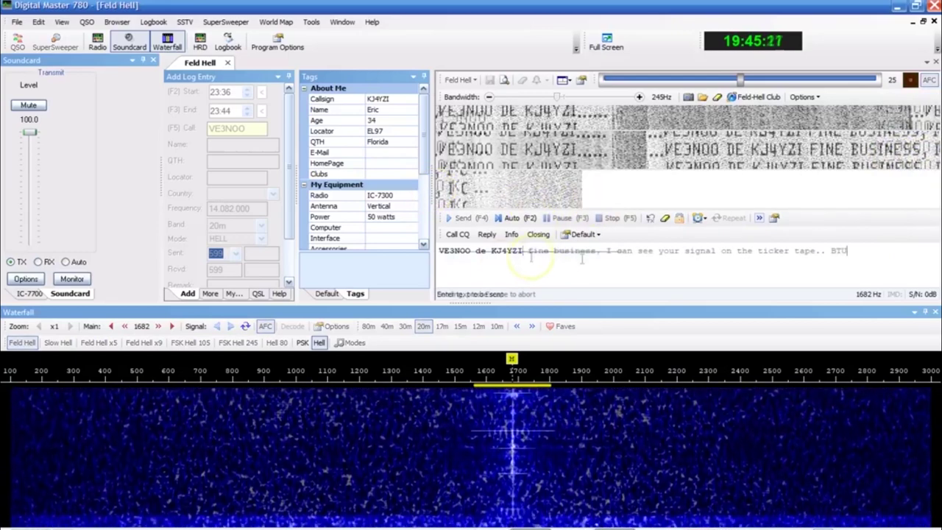
text(de KJ4YZI...)
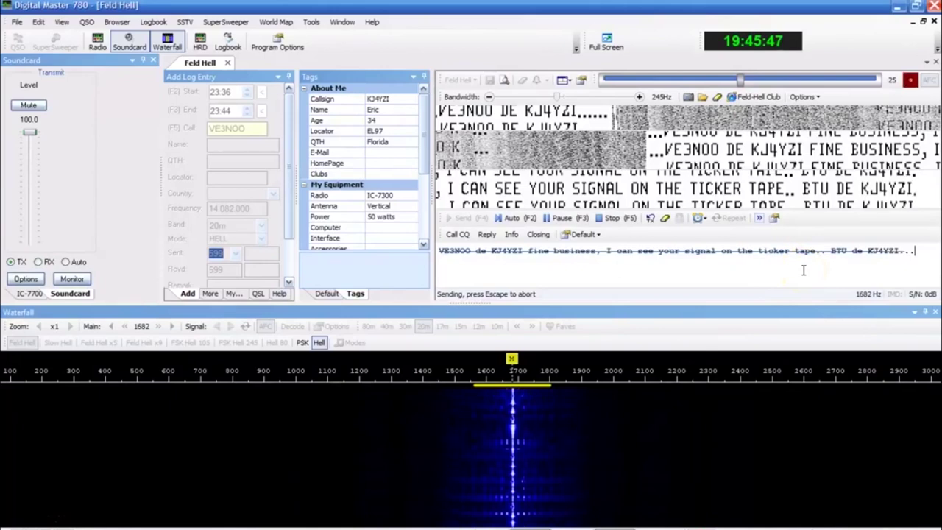
Stop the transmission once the 'de' sign-off with my callsign has gone out
click(610, 218)
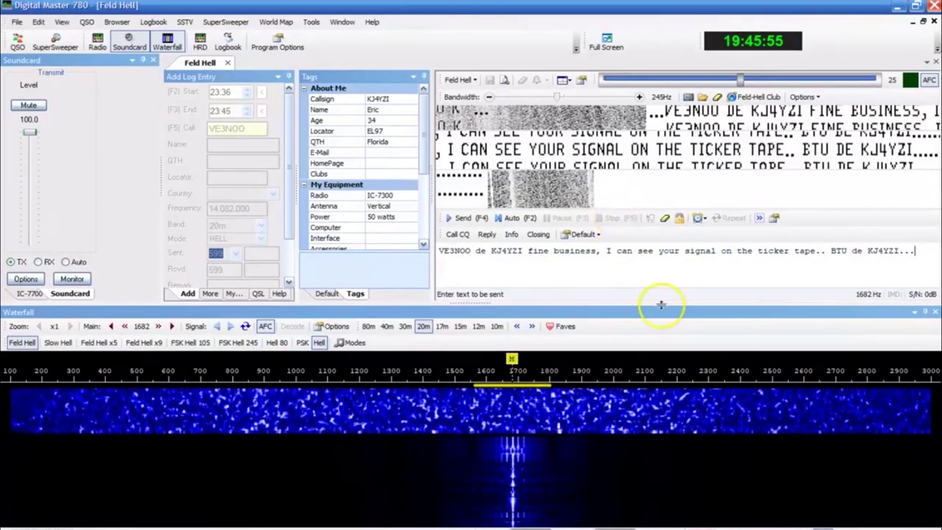
Return to the outgoing message box, receive the 559 report from Kingston FN14, then list the Hell modes
click(640, 281)
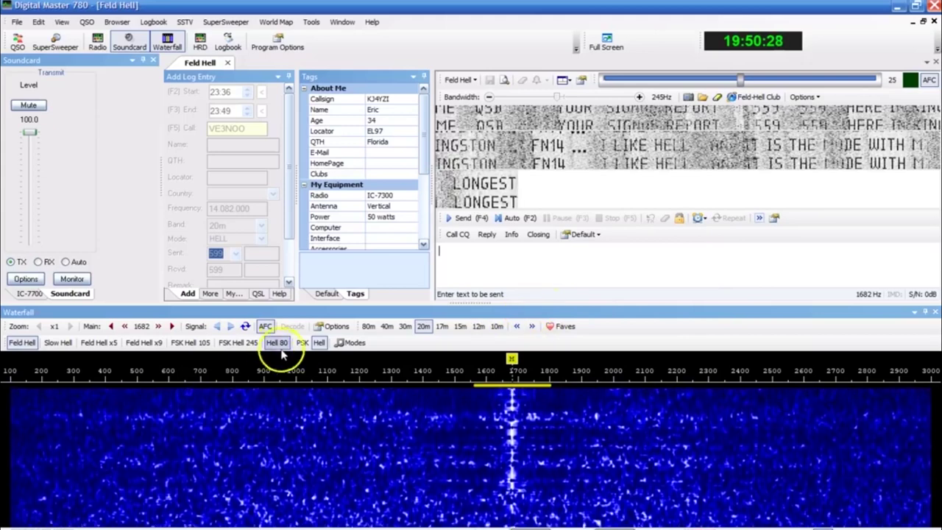
click(318, 342)
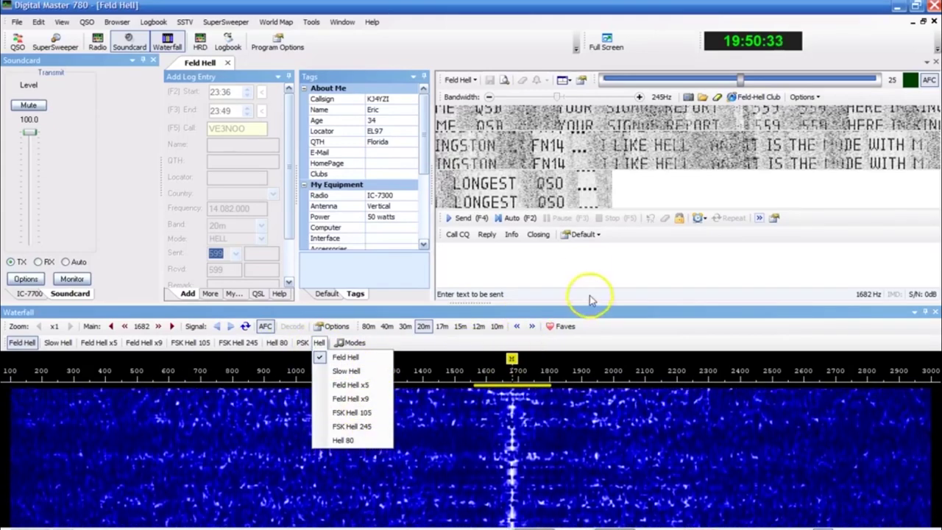
Close the Hell mode list and read the incoming South Africa QSO and THOR5 offer
click(584, 261)
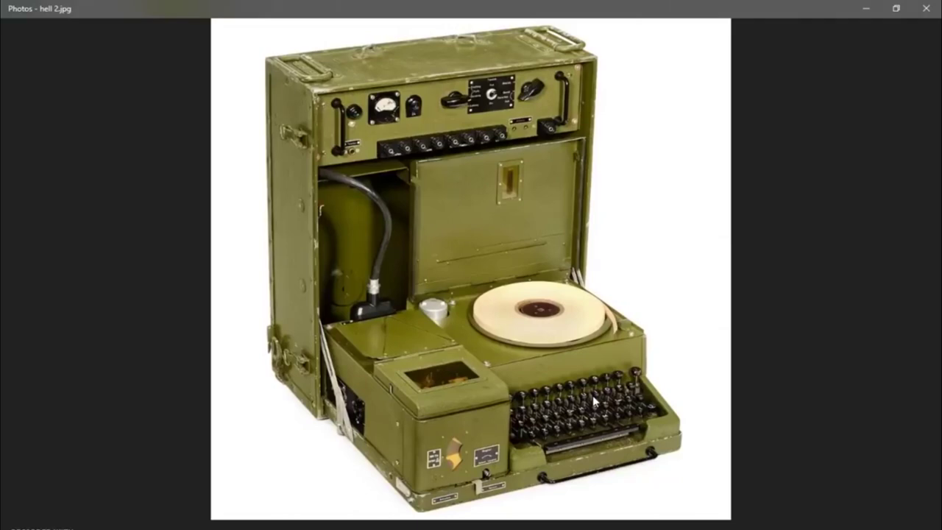
Advance Photos to the next Hellschreiber picture, hell2.jpg
key(Right)
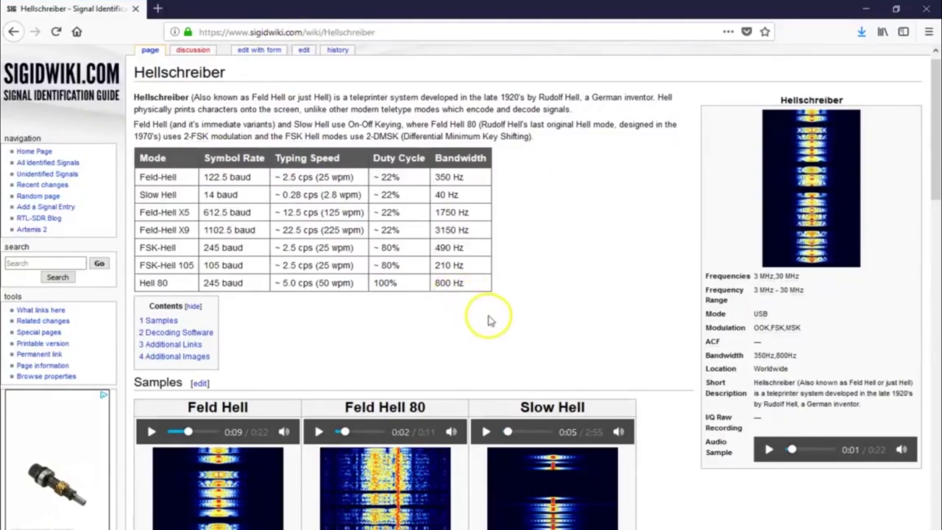
Scroll the Sigidwiki Hellschreiber article between the mode comparison table and the Feld Hell samples
scroll(485, 317, down, 3)
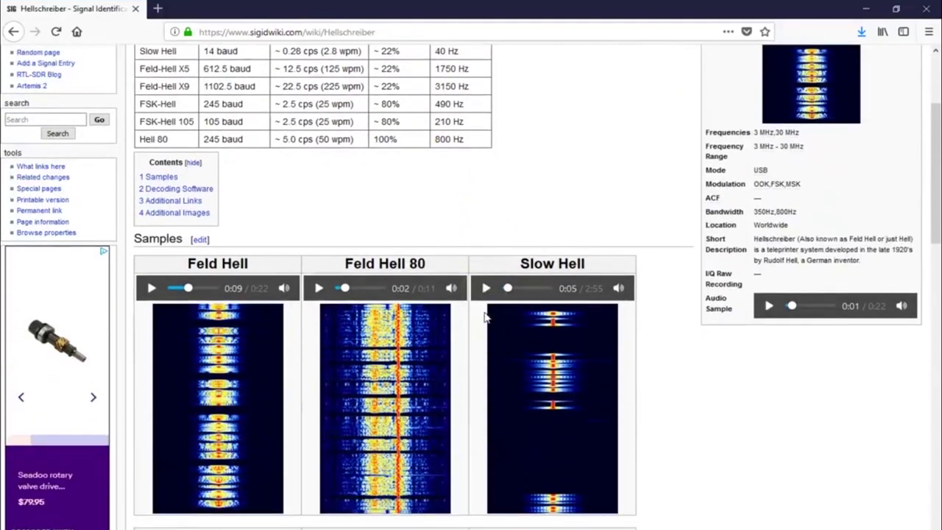
scroll(441, 243, up, 2)
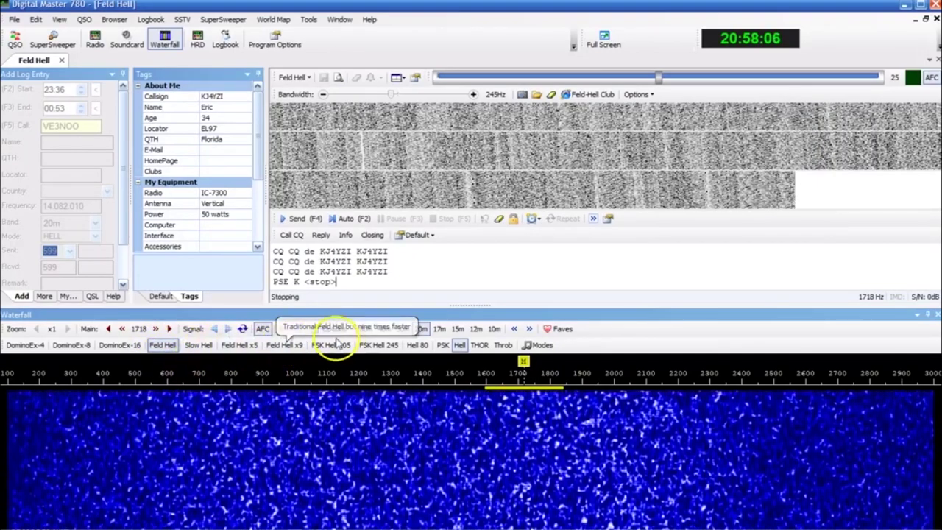
Minimize Digital Master 780 to bring the Sigidwiki Hellschreiber page back into view
click(905, 7)
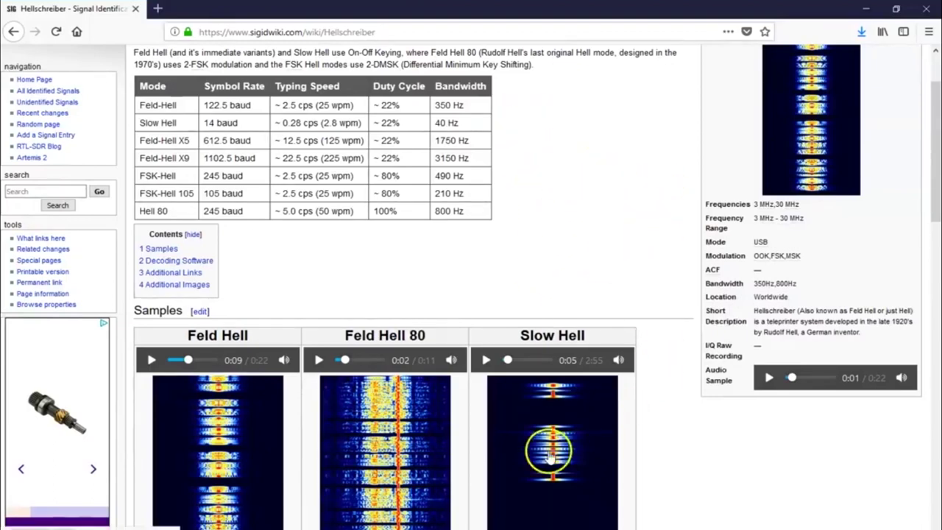
Scroll down to the FSK Hell 245, FSK Hell 105 and FM Hell spectrograms, then back to the mode table
scroll(509, 379, down, 2)
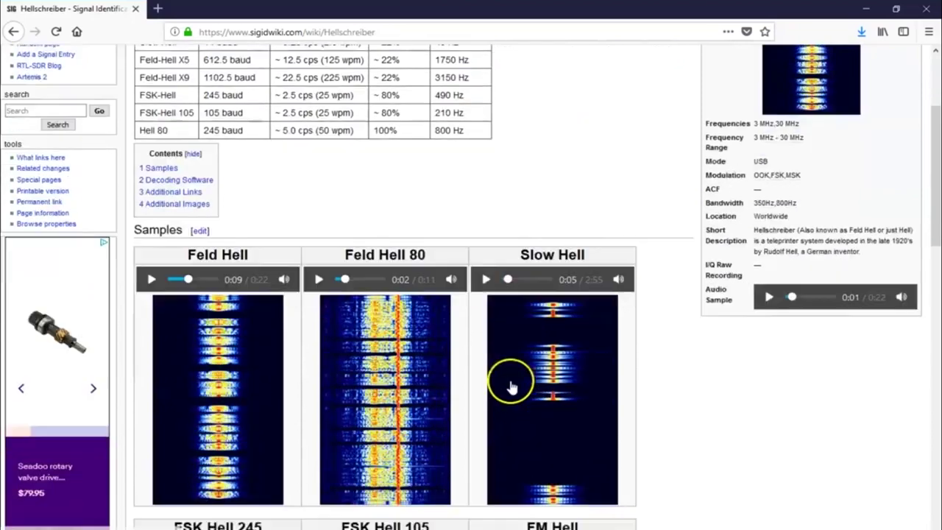
scroll(512, 386, down, 2)
scroll(412, 346, down, 6)
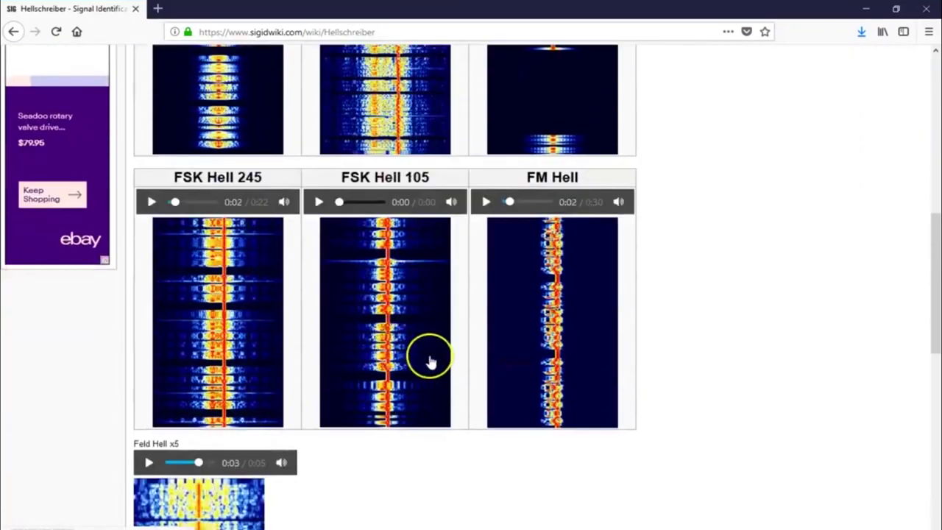
scroll(431, 360, down, 4)
scroll(429, 361, up, 9)
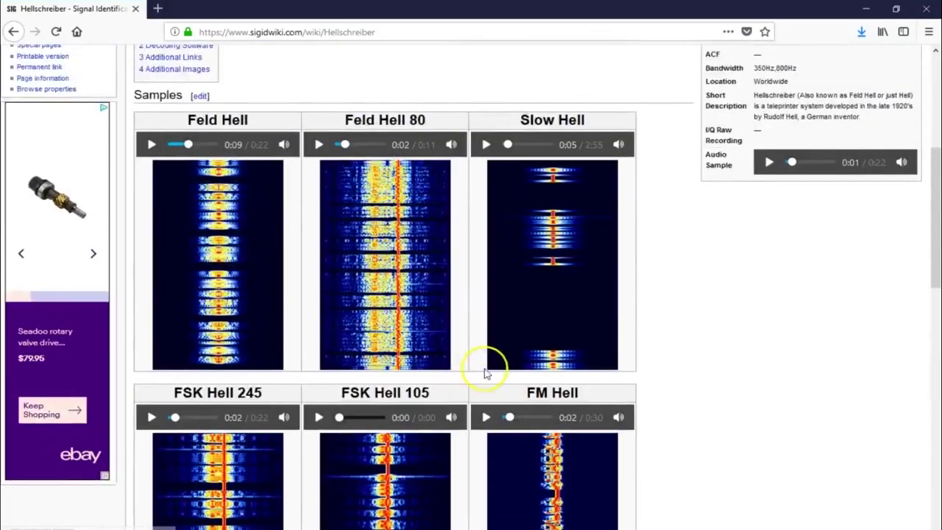
scroll(486, 371, up, 2)
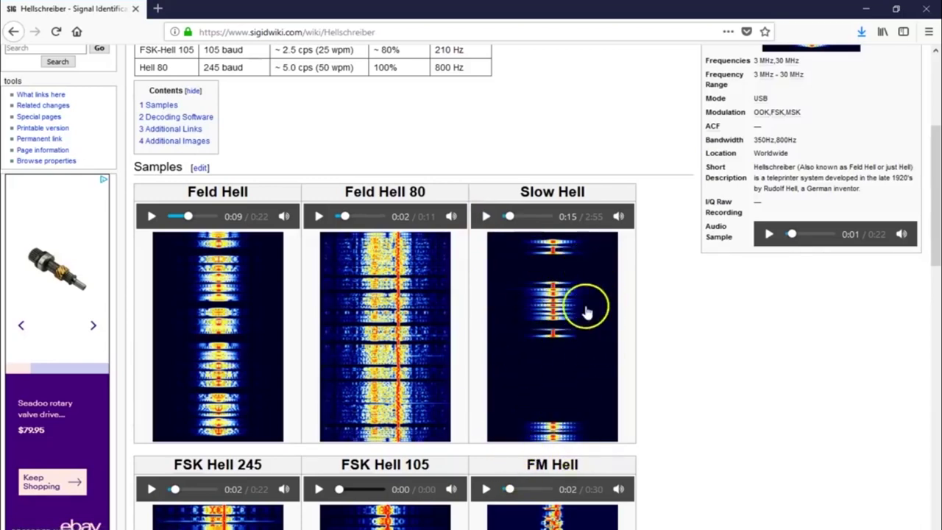
scroll(521, 315, up, 3)
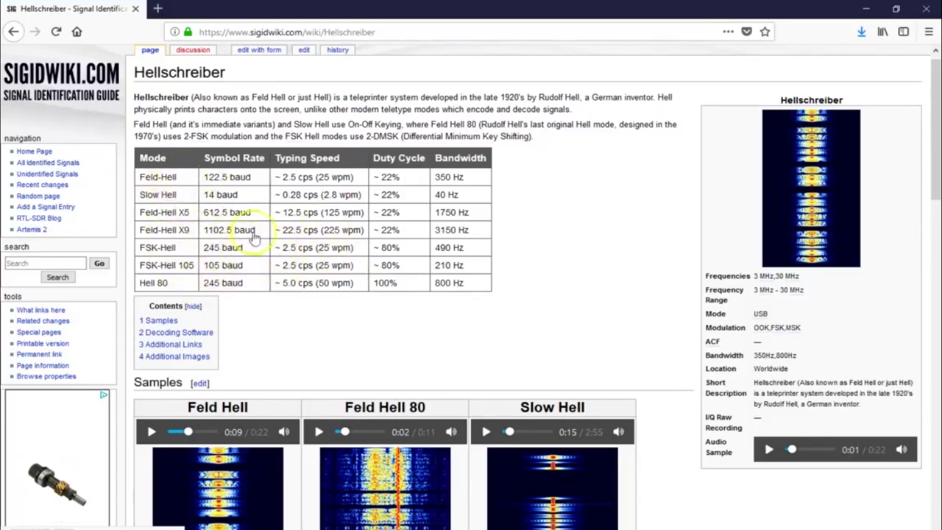
Scroll through the Hellschreiber spectrogram samples after playing Feld Hell X9, then back to the article top
scroll(434, 302, down, 9)
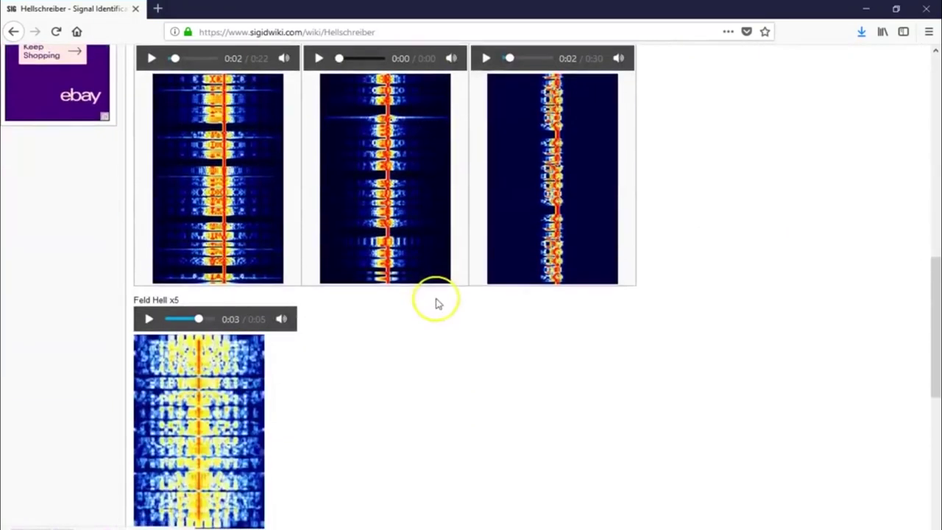
scroll(441, 306, down, 2)
scroll(317, 309, down, 1)
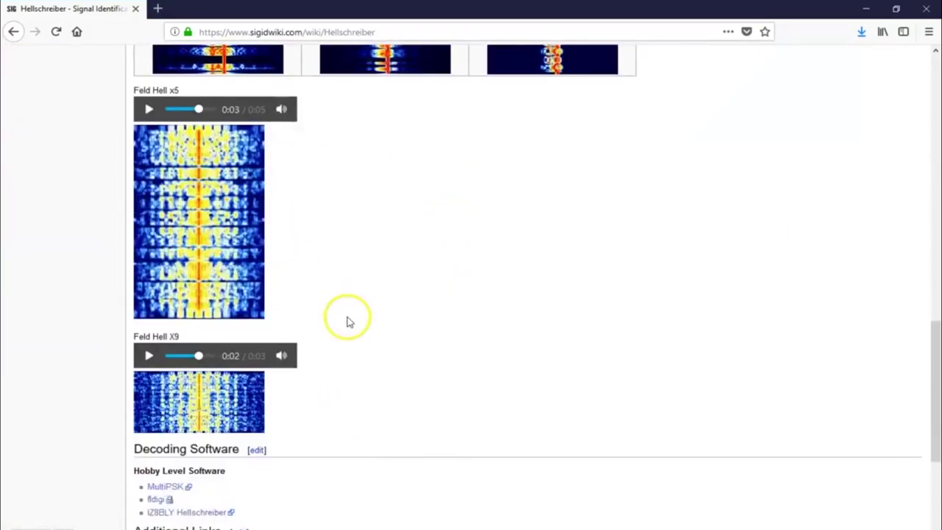
scroll(353, 321, down, 1)
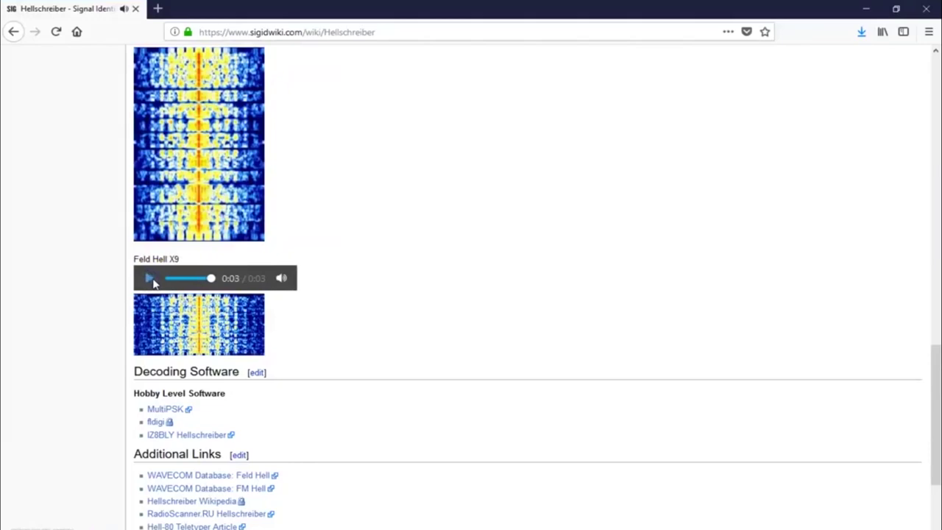
scroll(525, 336, up, 5)
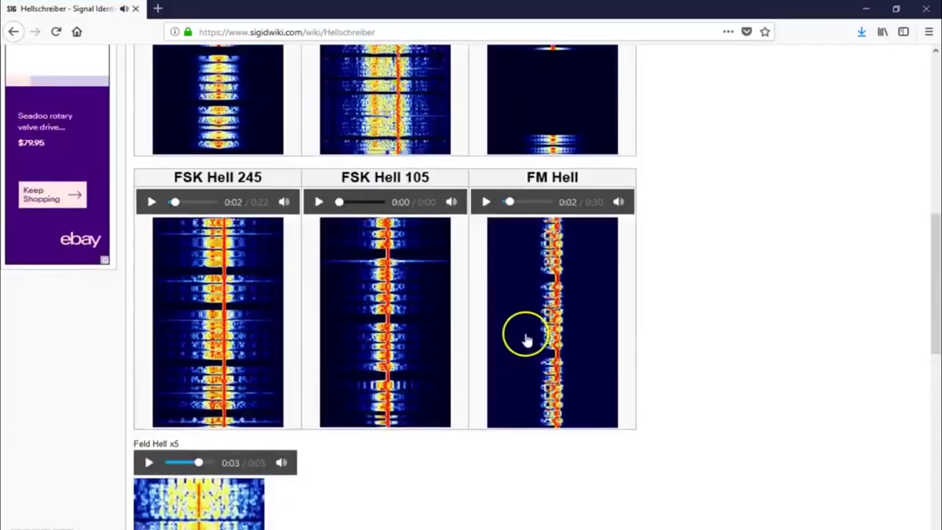
scroll(526, 335, up, 10)
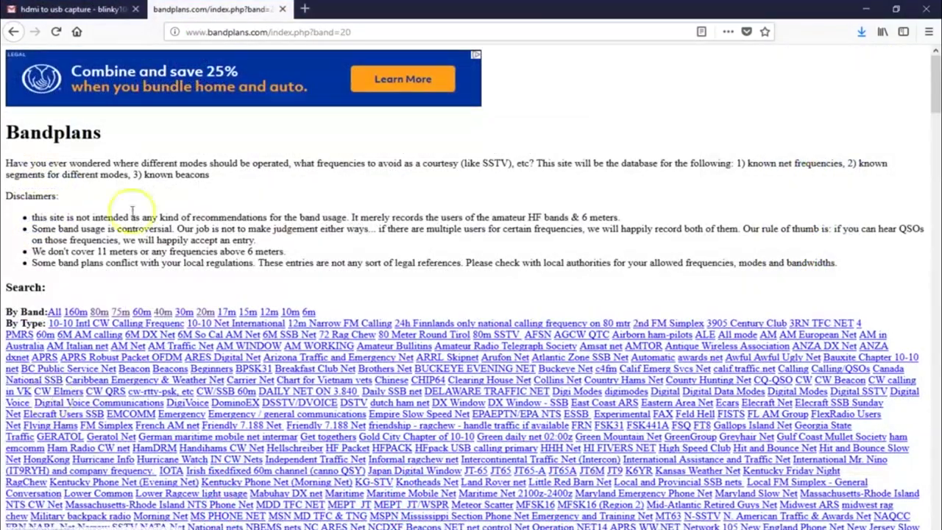
Scroll to the 20m Bandplan table and highlight the two 14063 Feld Hell rows
scroll(164, 290, down, 6)
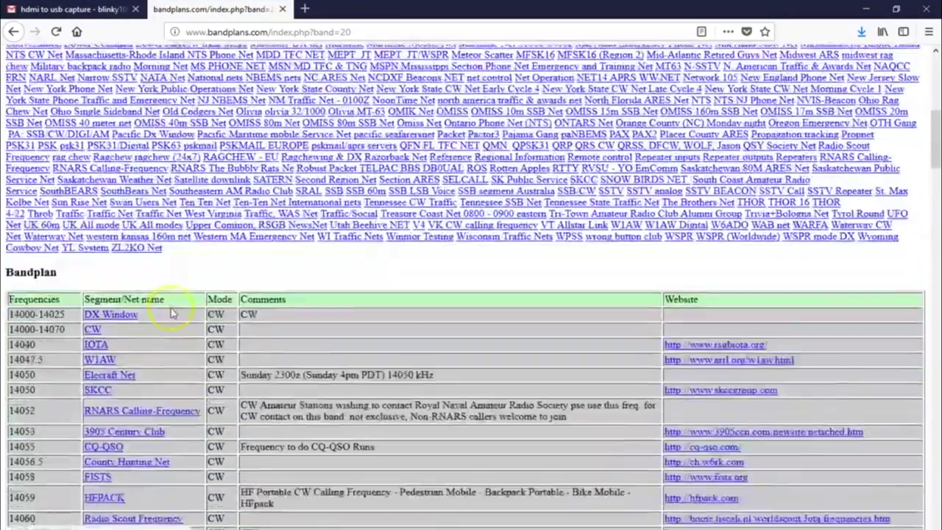
scroll(192, 320, down, 5)
scroll(352, 406, down, 2)
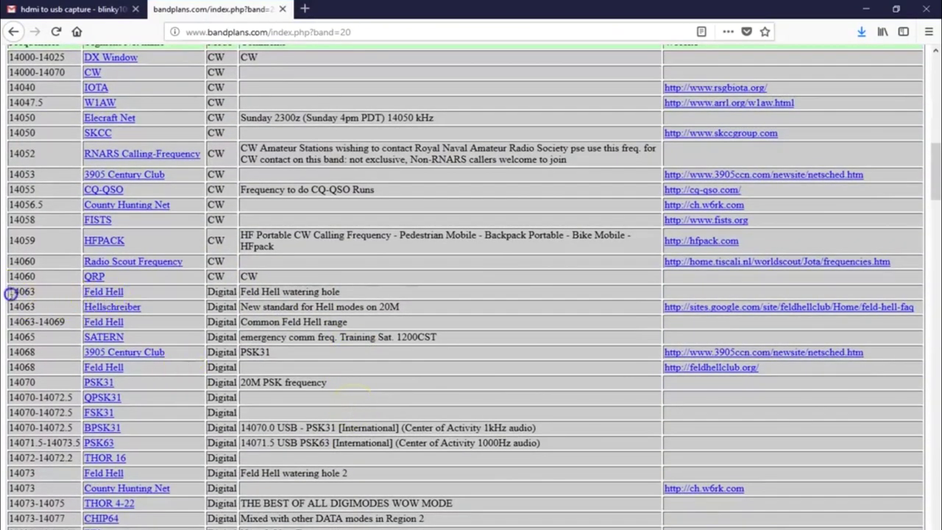
drag(11, 293, 62, 322)
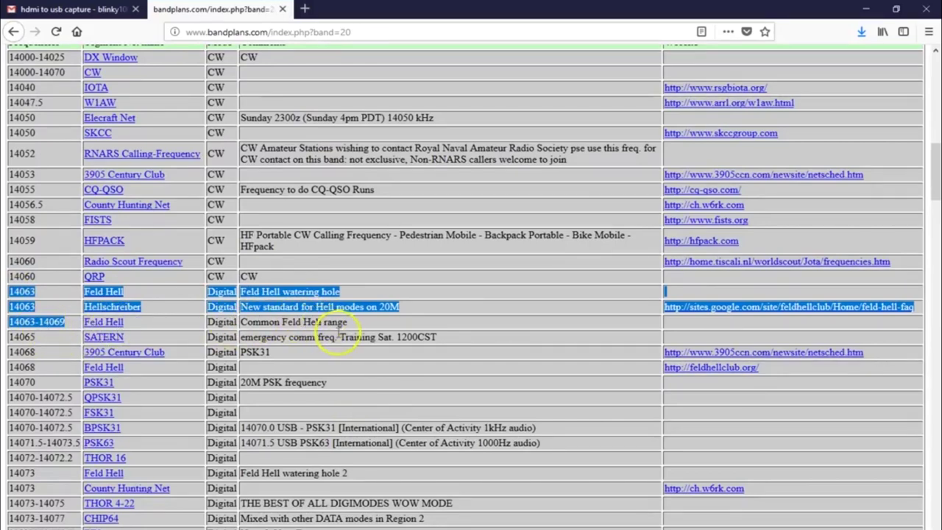
Clear that highlight and mark the 14073 Feld Hell 'watering hole 2' comment
click(342, 269)
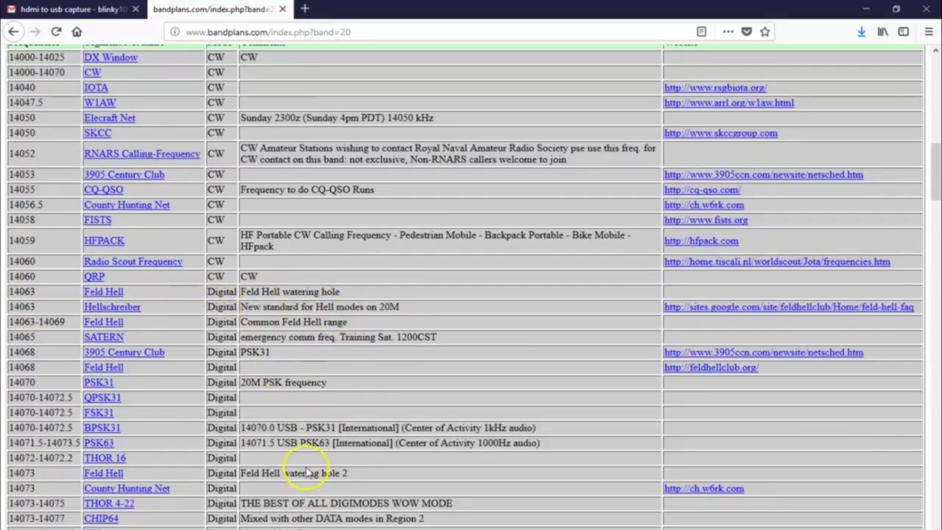
drag(242, 473, 362, 476)
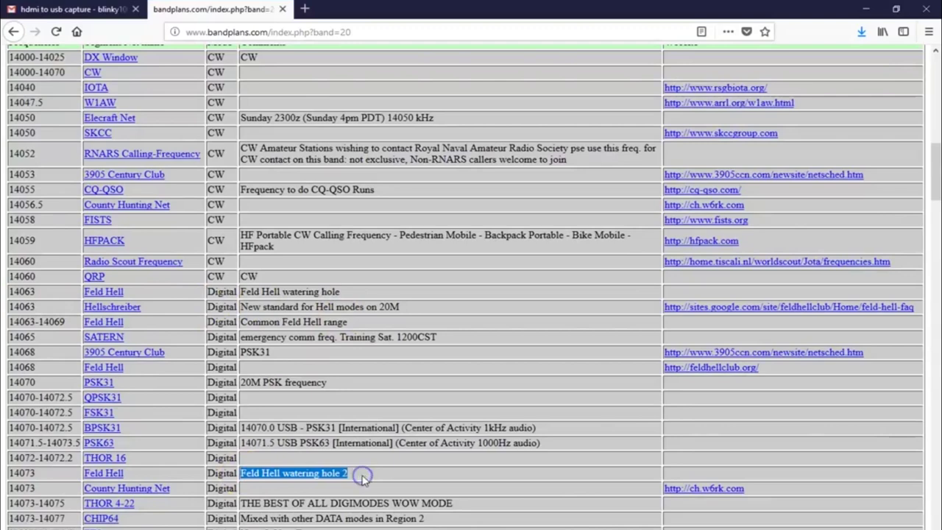
scroll(37, 476, down, 3)
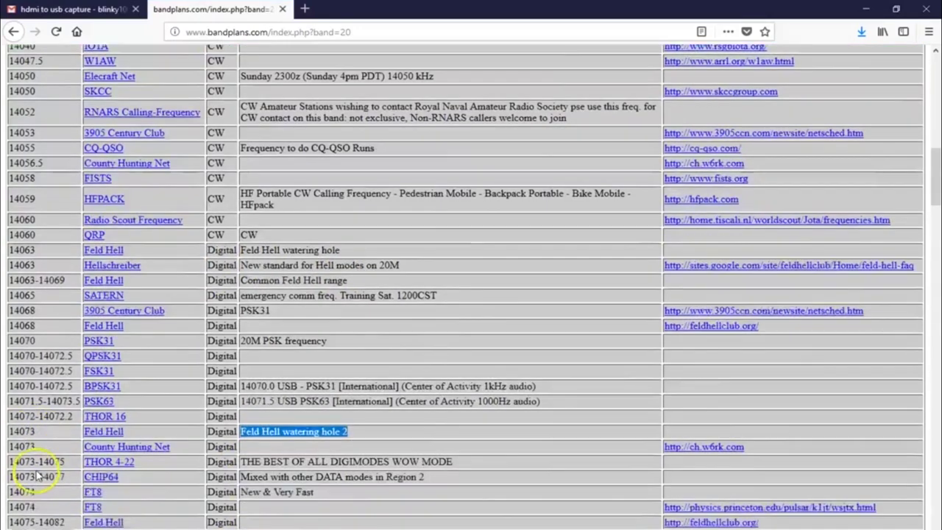
click(280, 345)
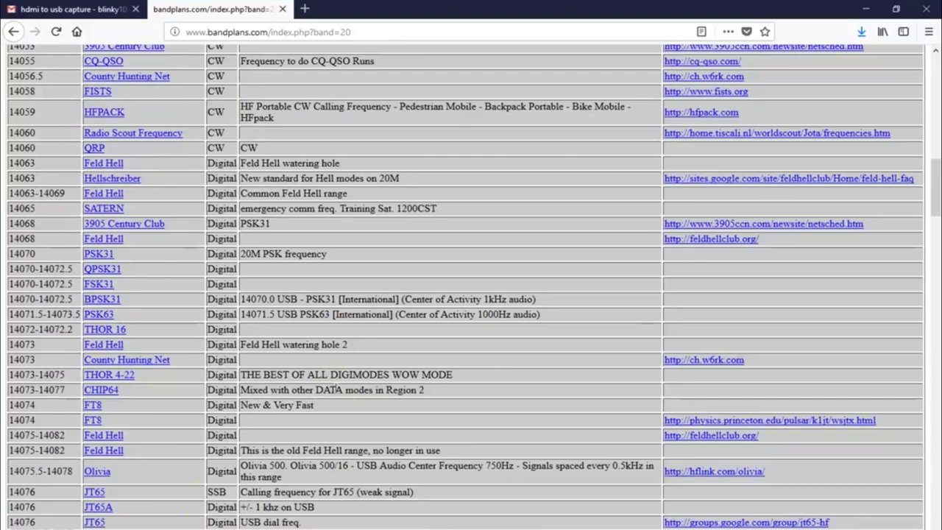
scroll(251, 364, up, 2)
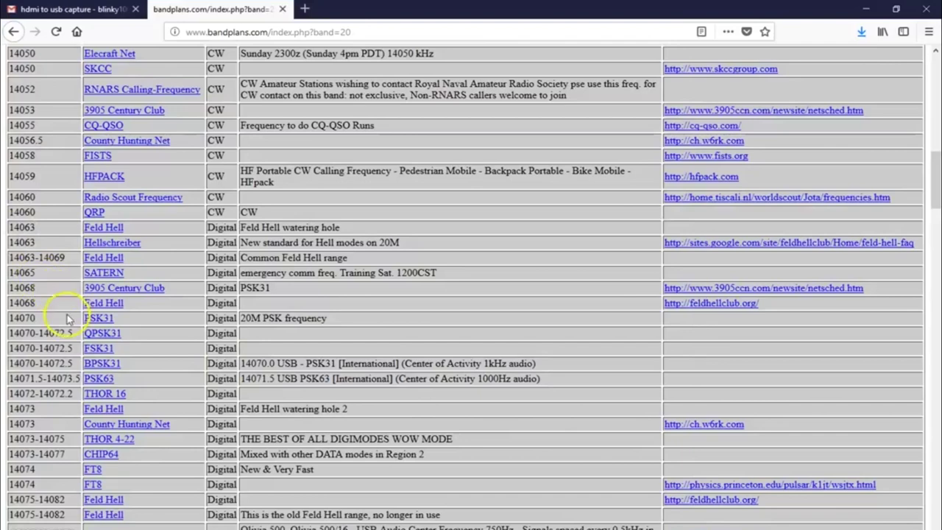
scroll(59, 354, down, 4)
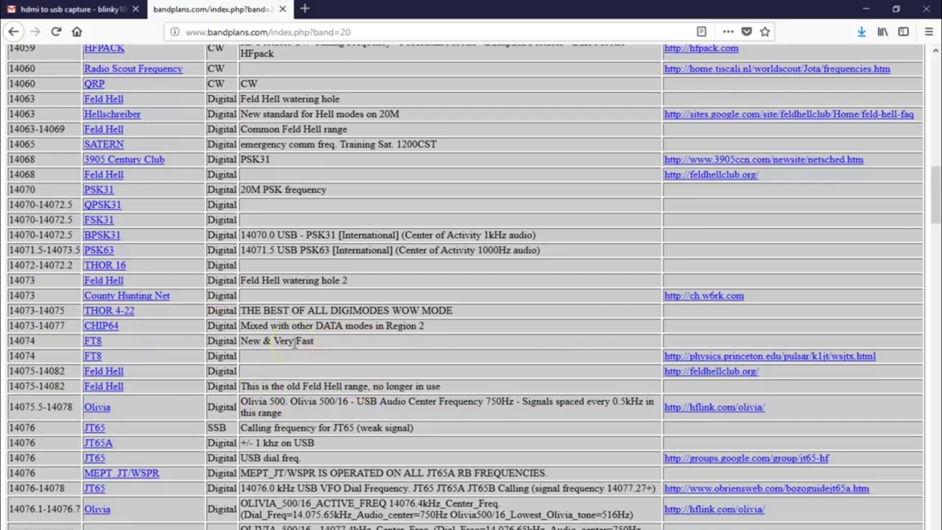
scroll(95, 258, up, 2)
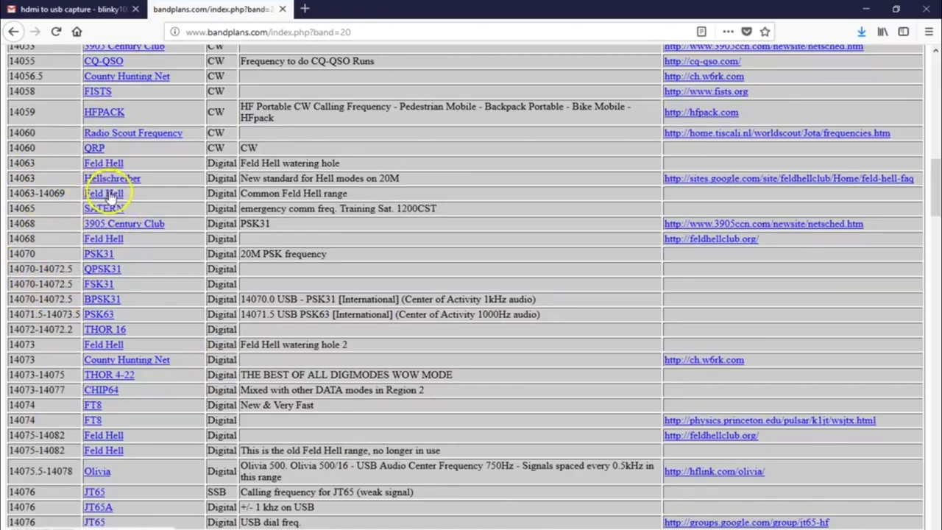
Highlight then clear the 14063 Feld Hell and Hellschreiber rows, and scroll through later 20m digital entries
drag(10, 163, 59, 193)
click(67, 194)
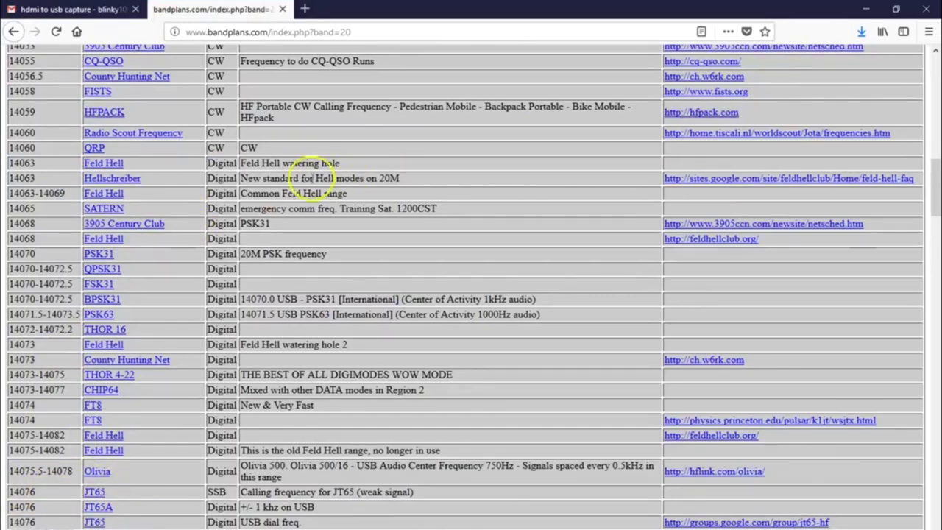
scroll(302, 188, down, 5)
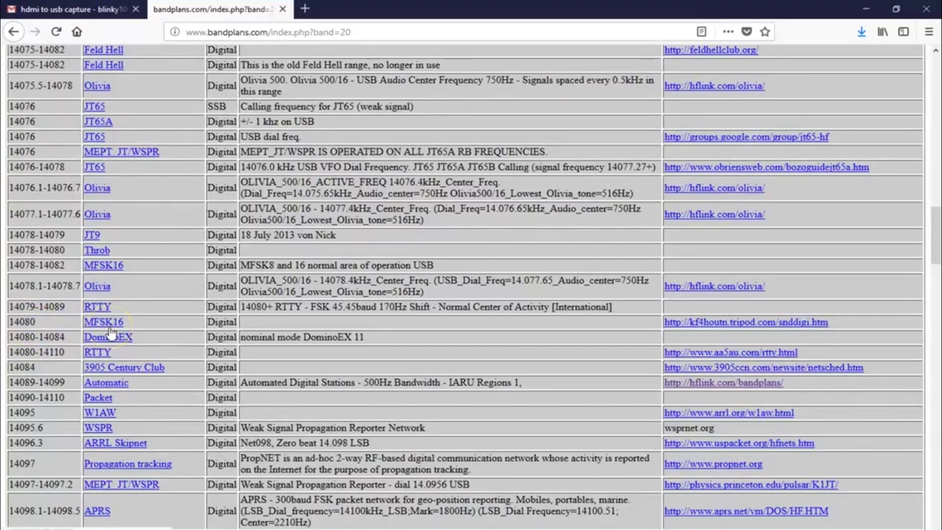
scroll(123, 306, up, 5)
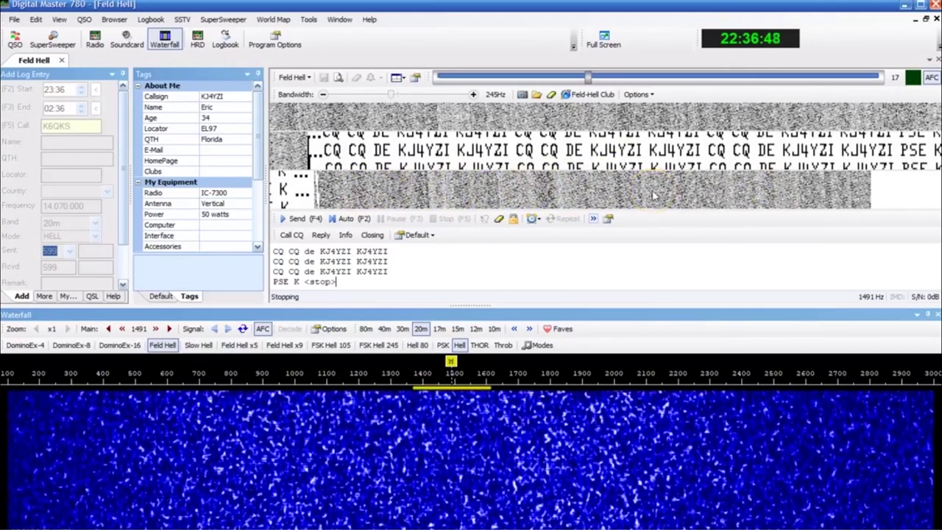
click(668, 190)
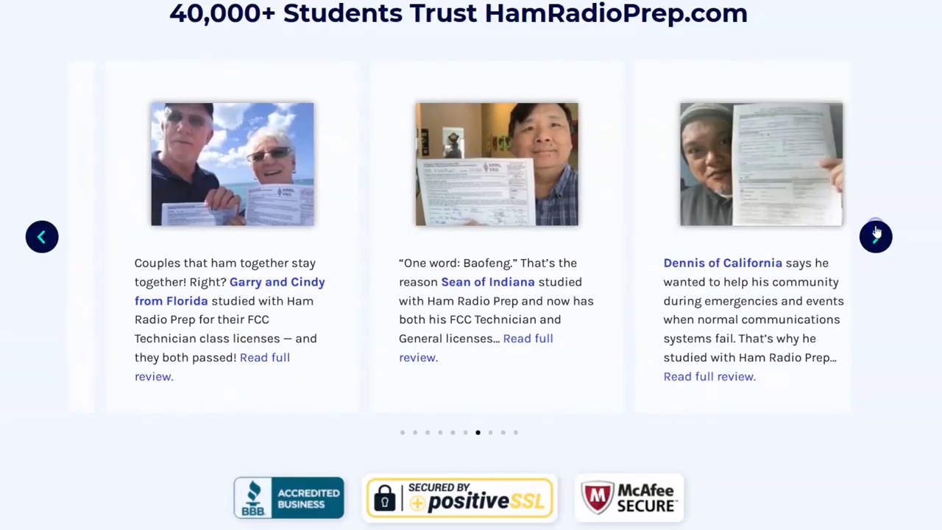
Advance the student testimonials carousel twice to show later reviews
click(878, 233)
click(878, 233)
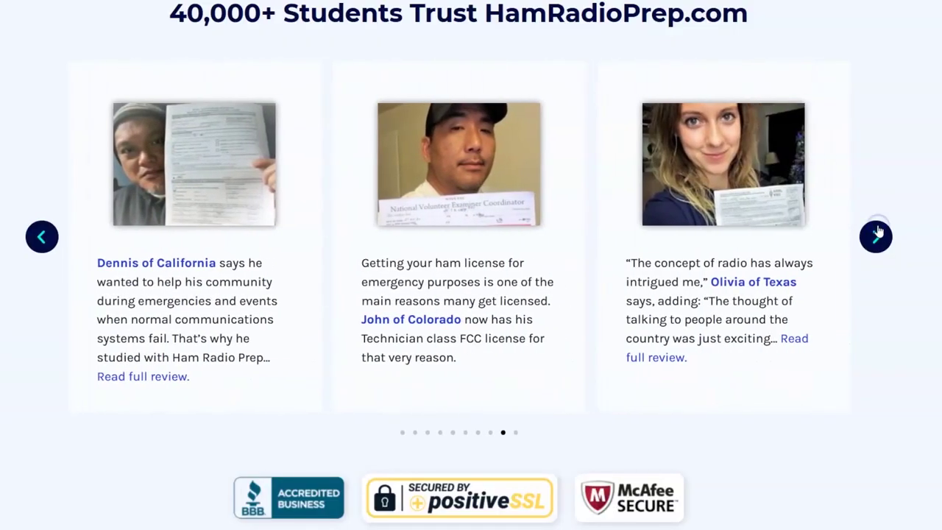